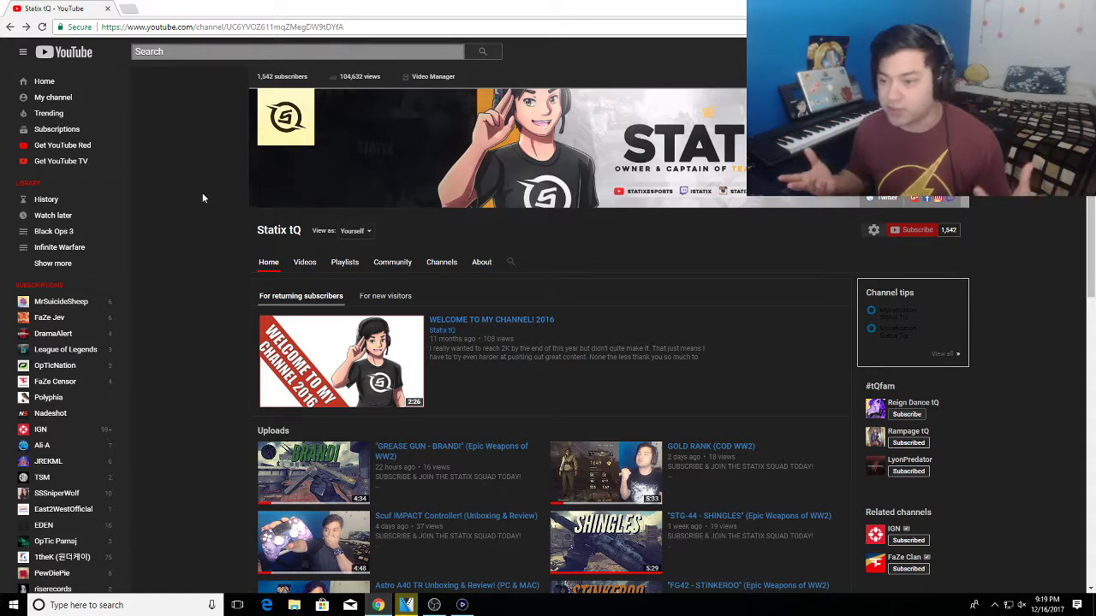
- Switch to Game Capture HD, examine the HD60's audio input, HD 1080 profile and 60 fps options, and close its settings without saving
key("alt+Tab")
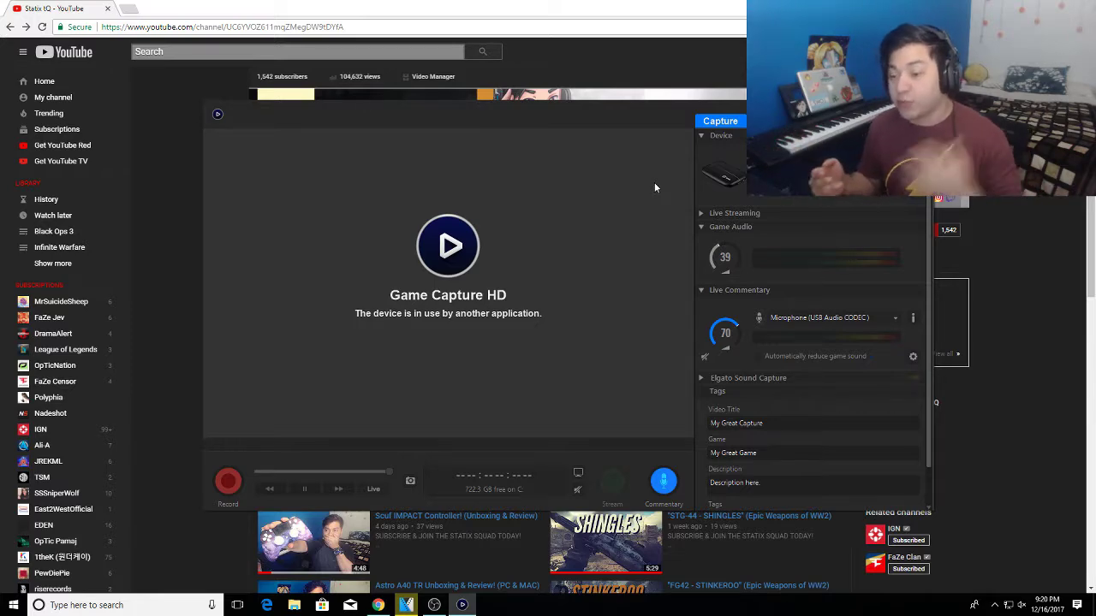
left_click(906, 192)
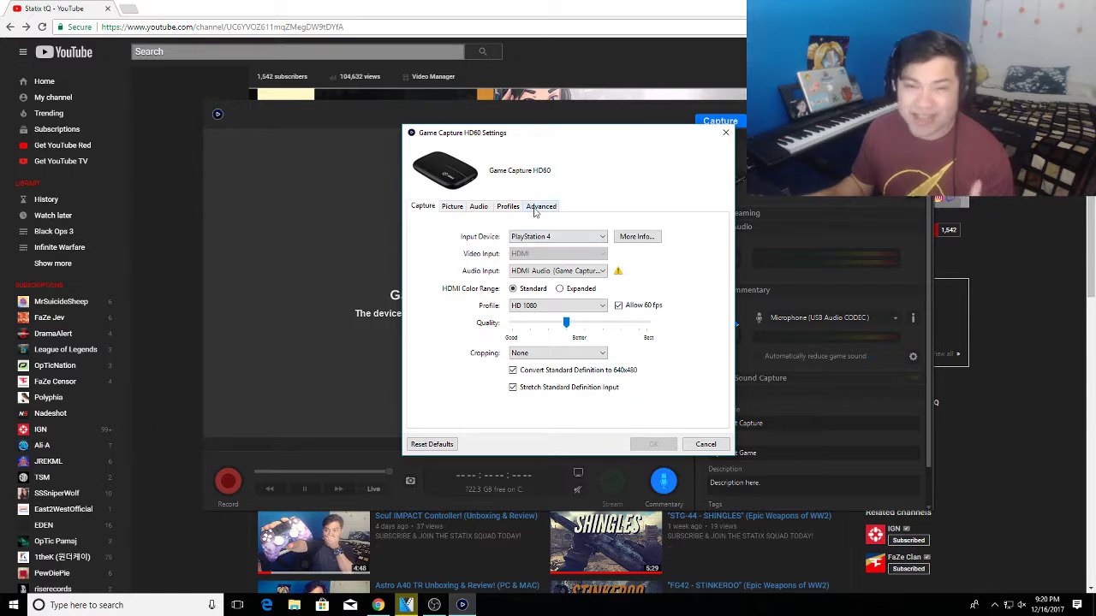
left_click(588, 273)
left_click(586, 284)
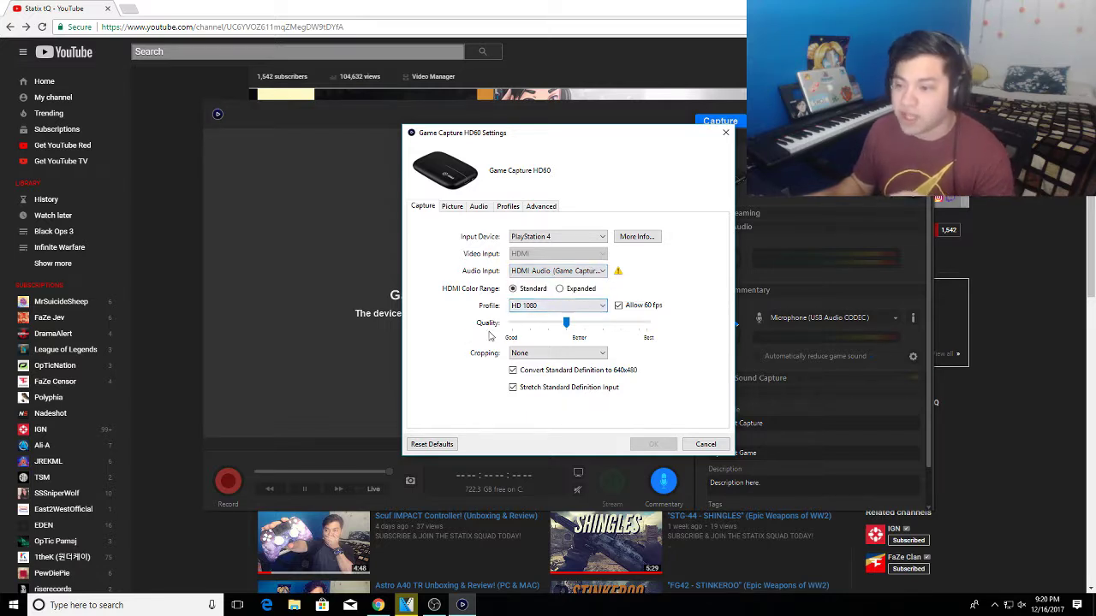
left_click(539, 307)
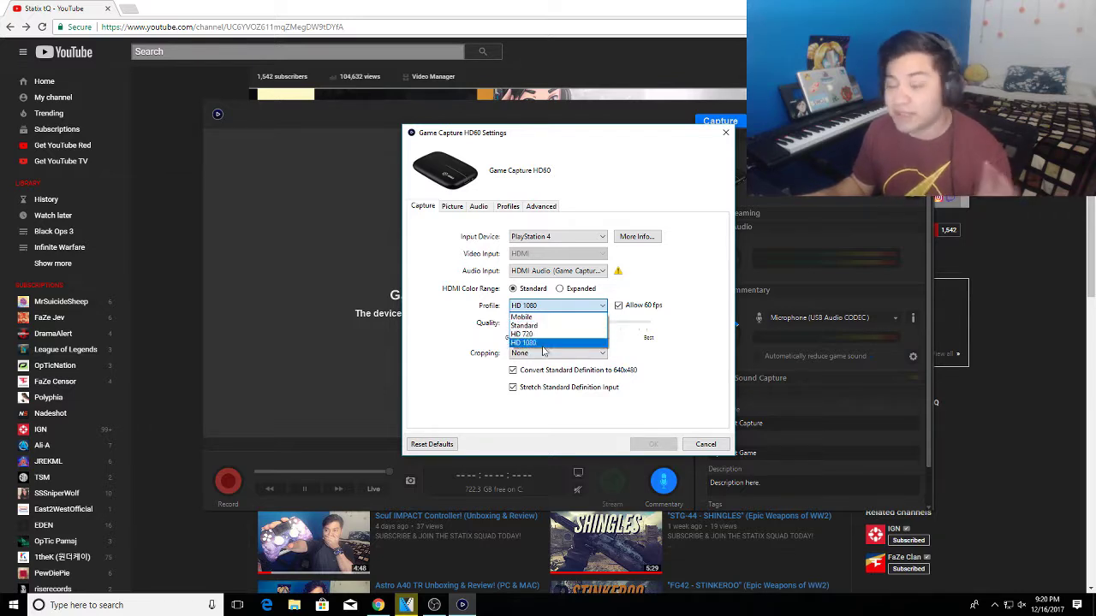
left_click(543, 342)
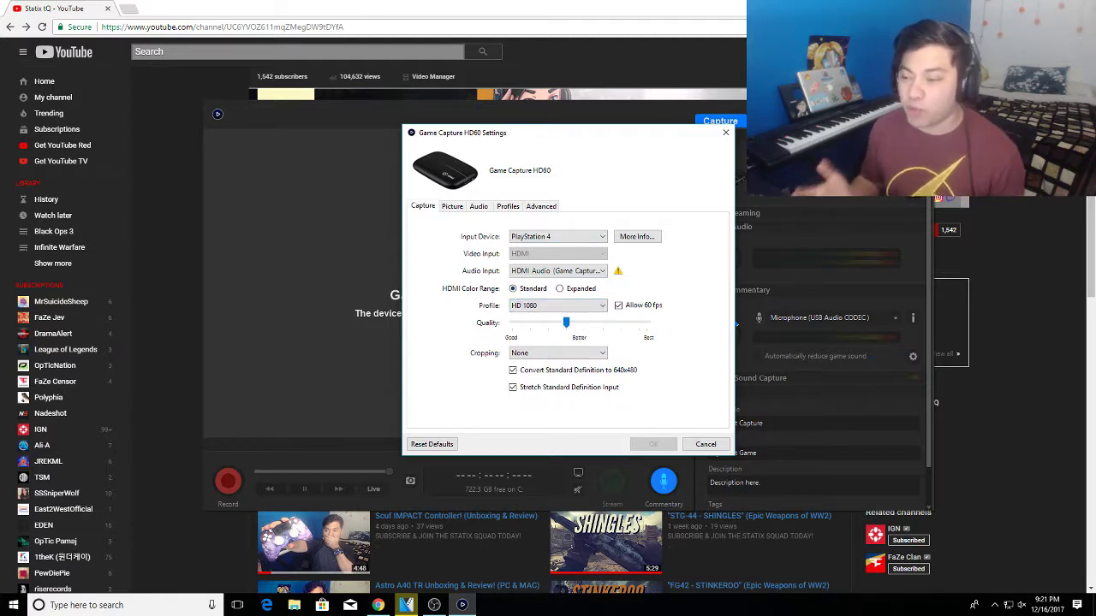
left_click(637, 308)
left_click(622, 306)
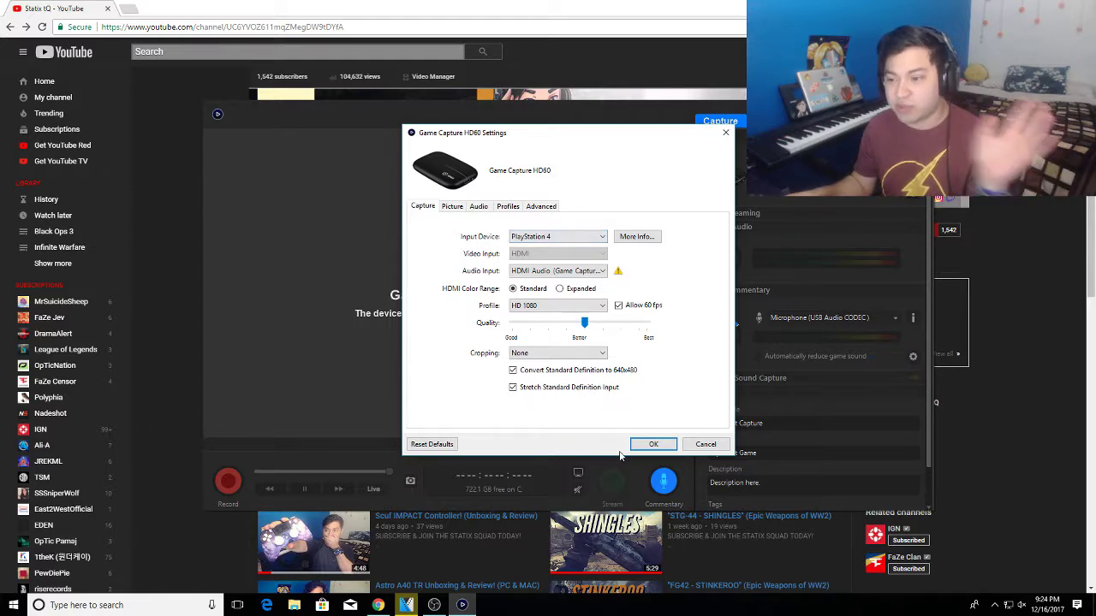
left_click(702, 444)
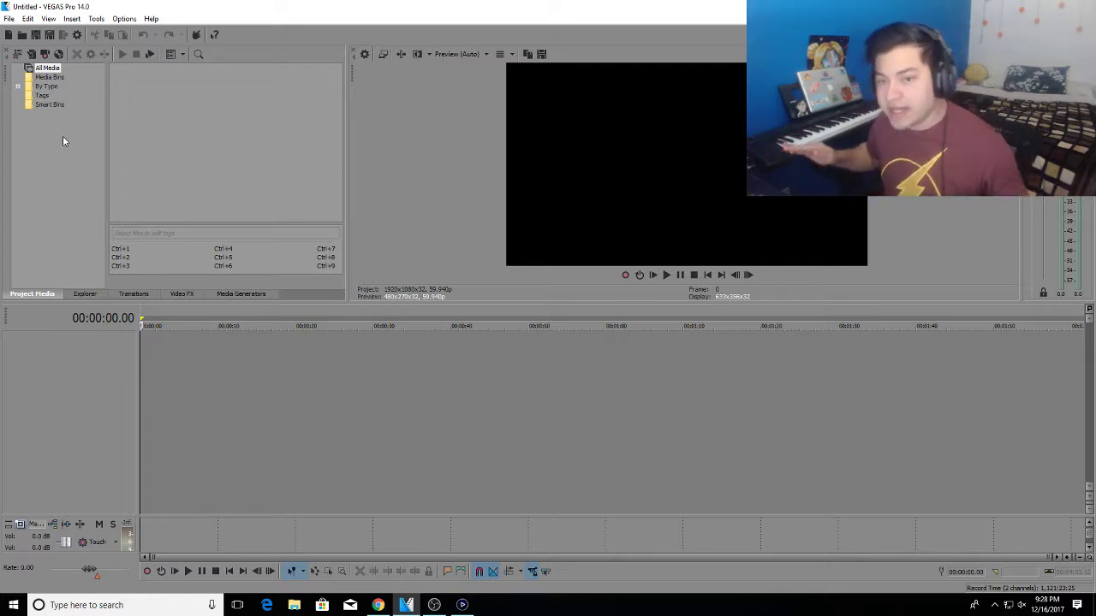
- In the VEGAS Pro project's video properties, choose the HD 1080-24p template and a frame rate of 59.940 (Double NTSC)
left_click(10, 18)
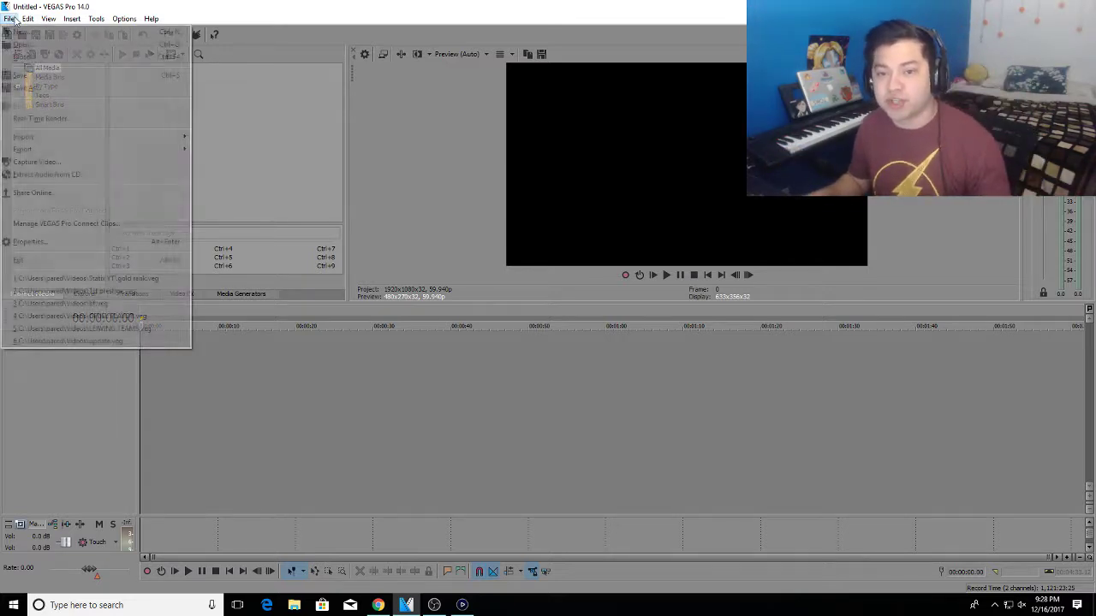
mouse_move(9, 18)
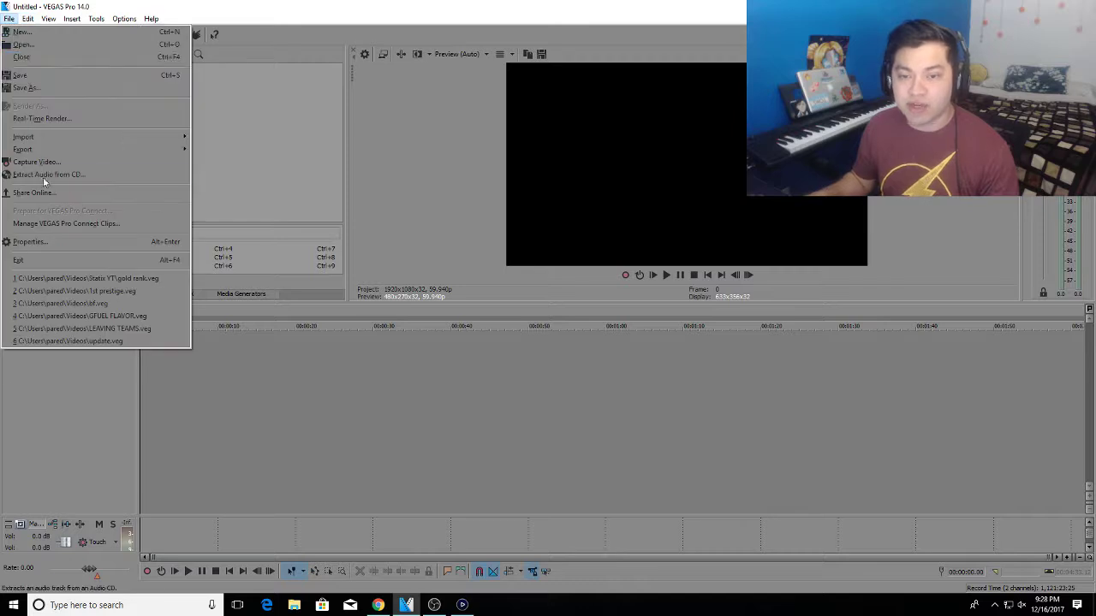
left_click(45, 235)
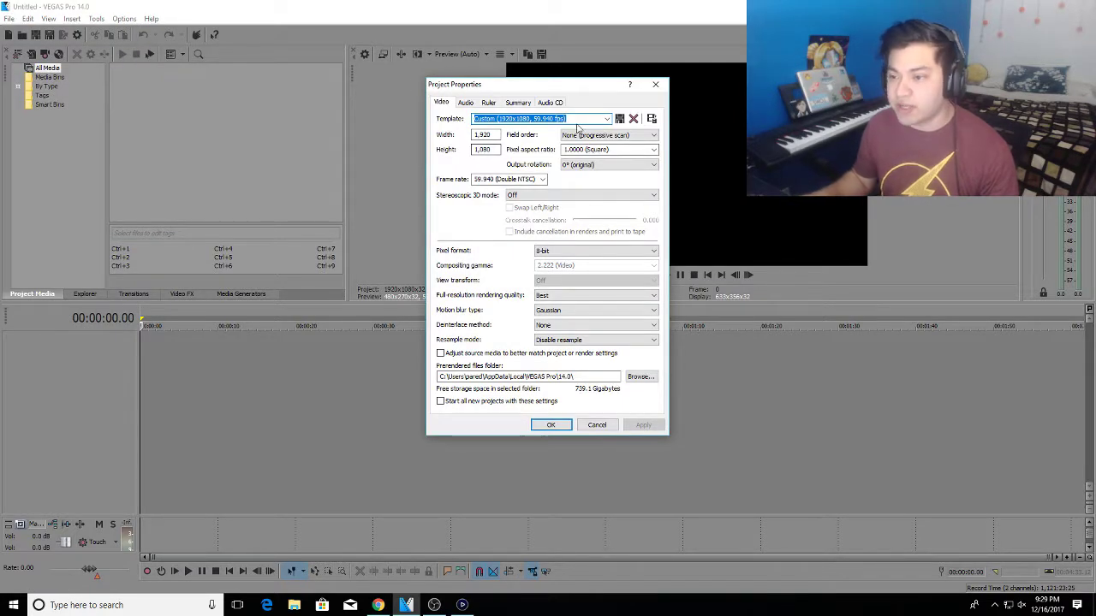
left_click(607, 120)
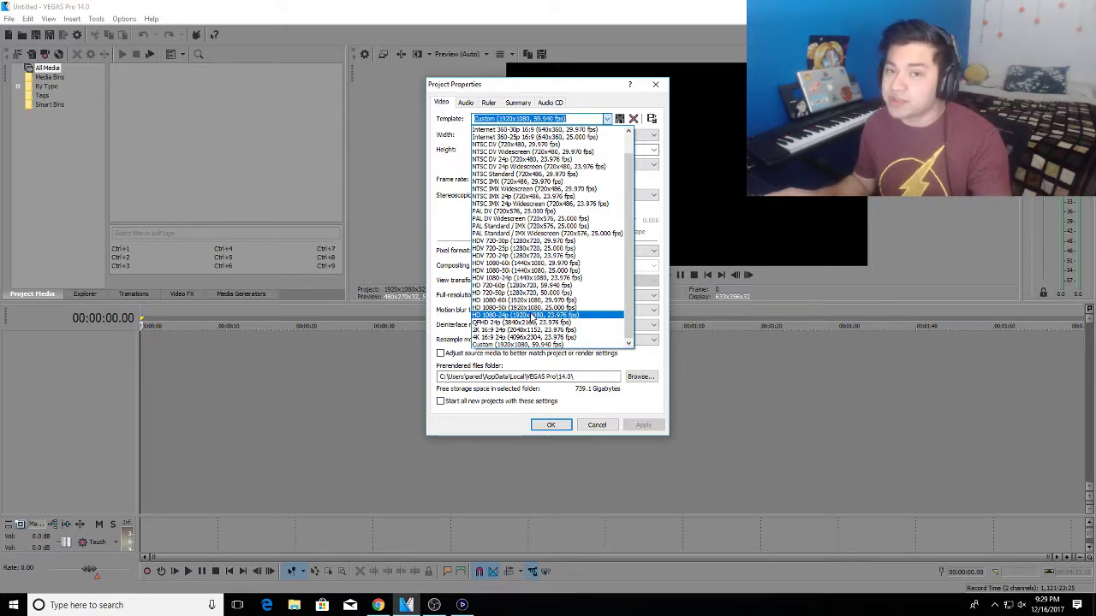
left_click(533, 316)
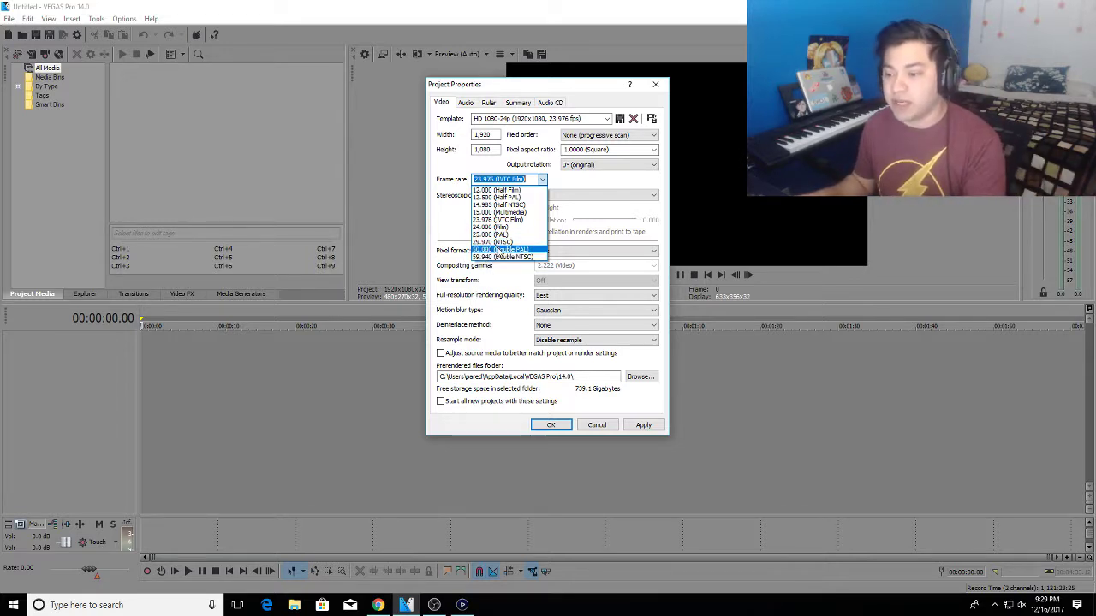
left_click(538, 257)
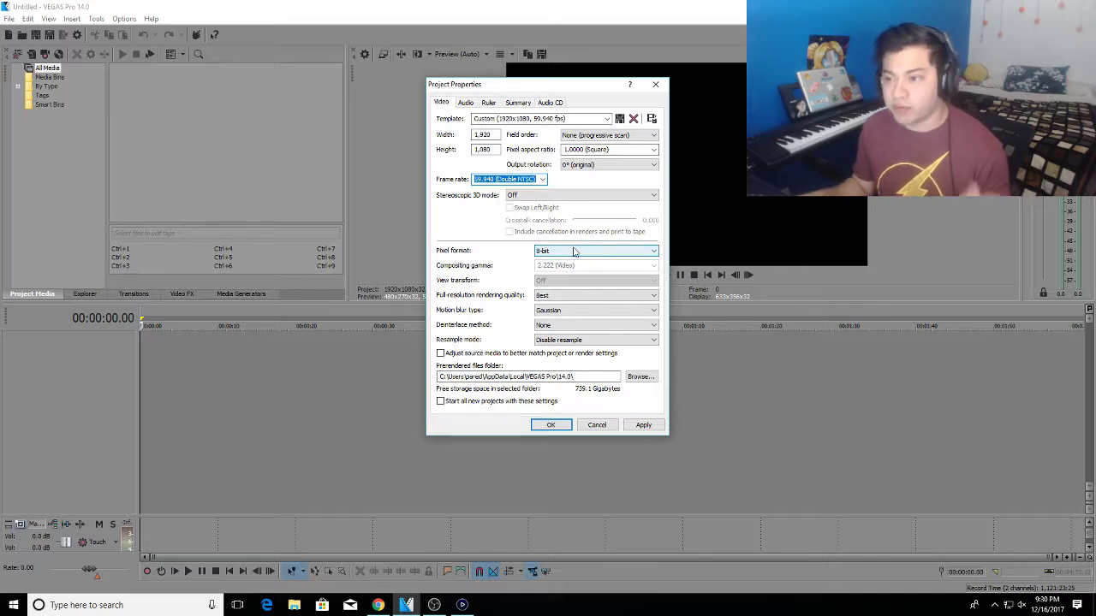
- Check the full-resolution rendering quality, choose Disable resample as the resample mode, and close the project properties without saving
left_click(589, 298)
left_click(590, 298)
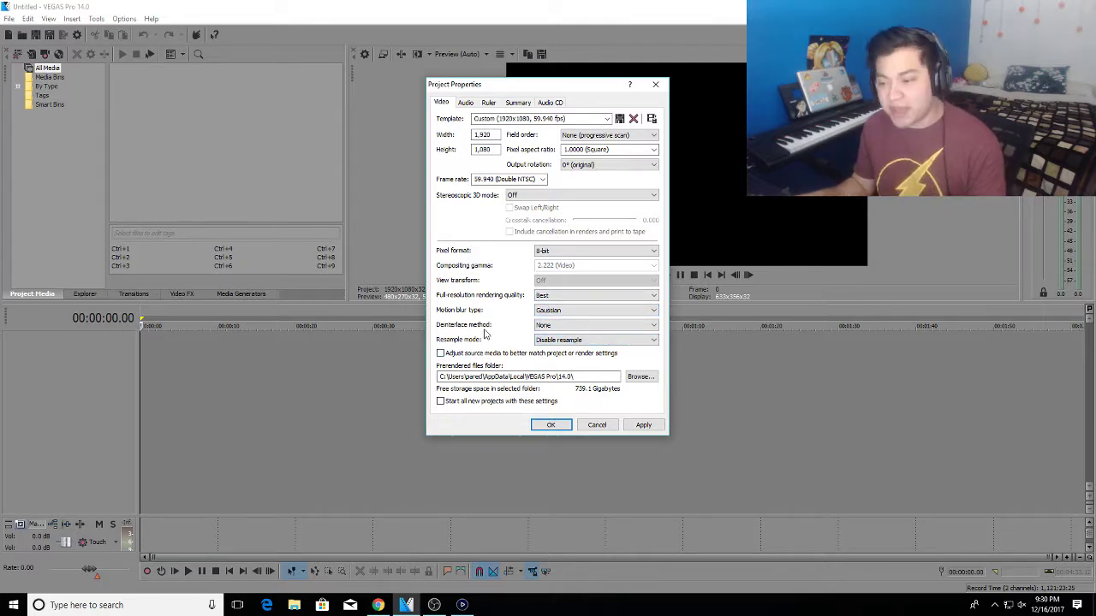
left_click(580, 341)
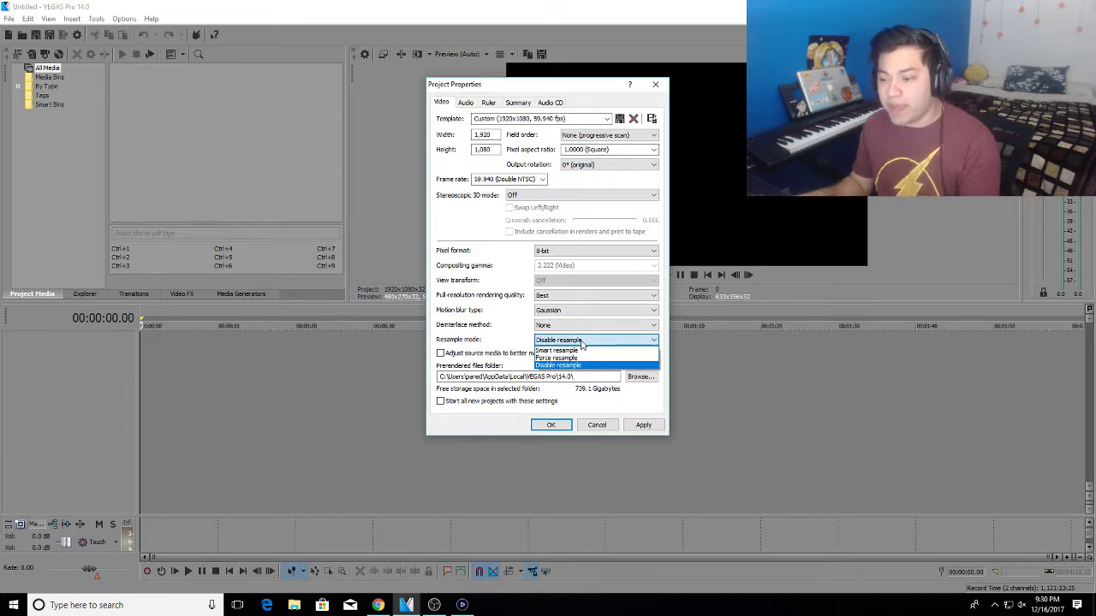
left_click(581, 344)
left_click(579, 343)
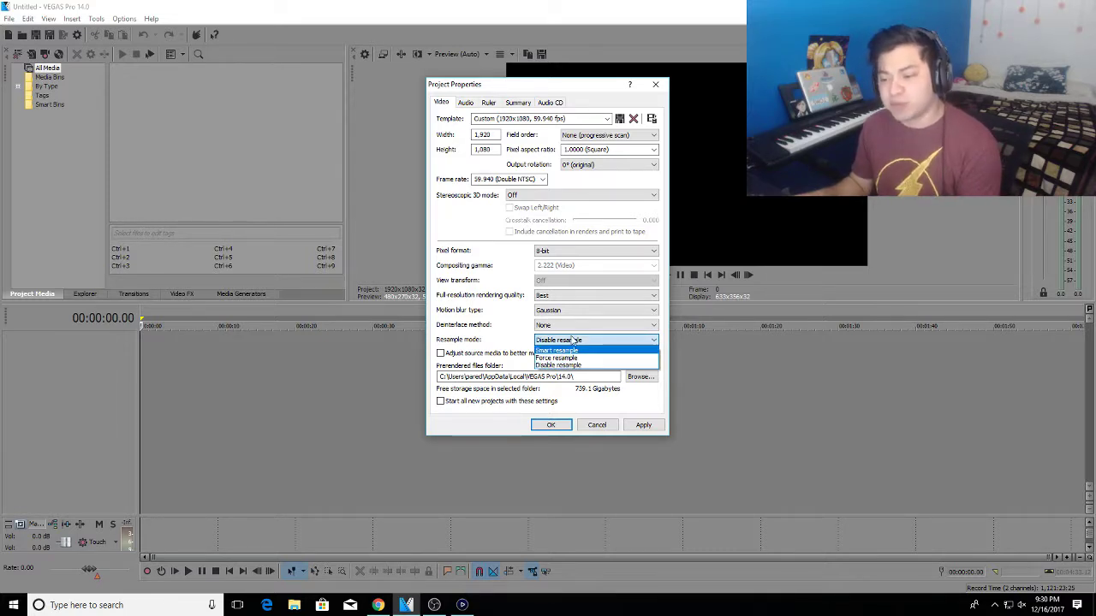
left_click(580, 364)
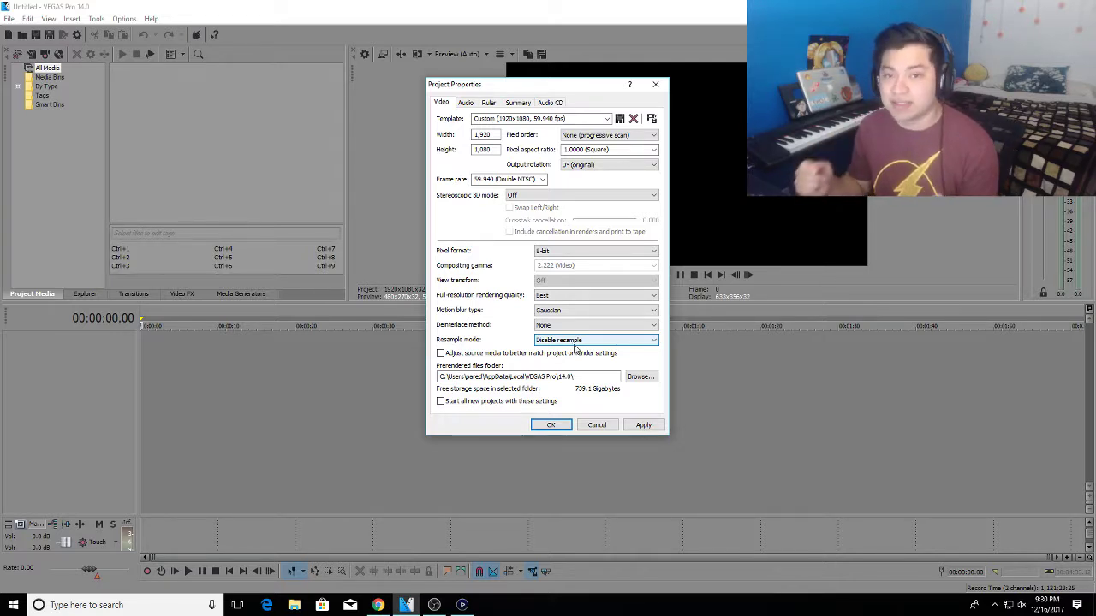
left_click(604, 377)
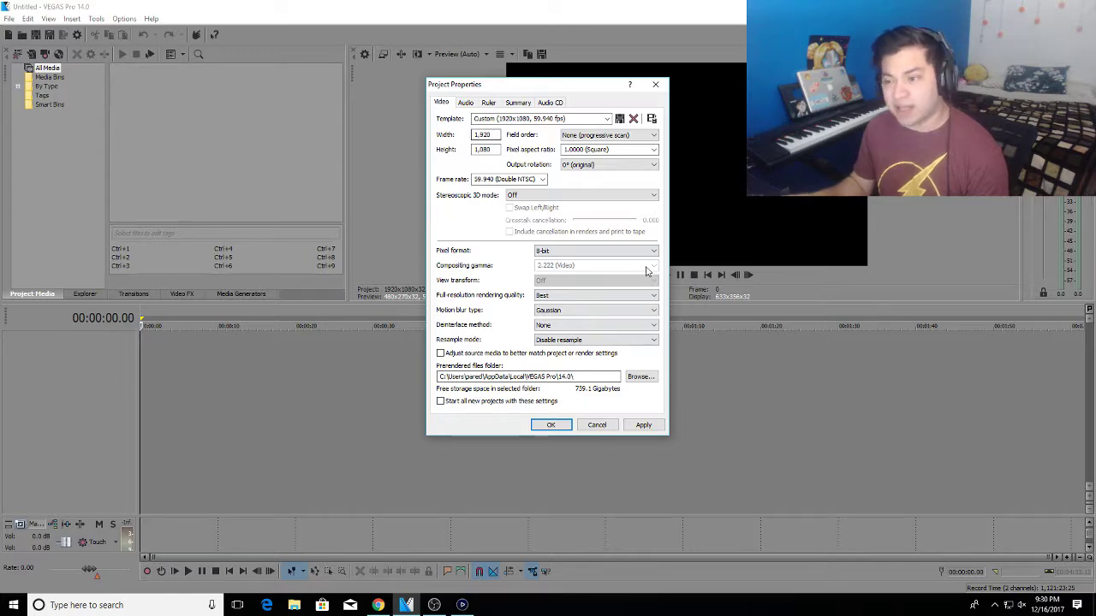
left_click(598, 425)
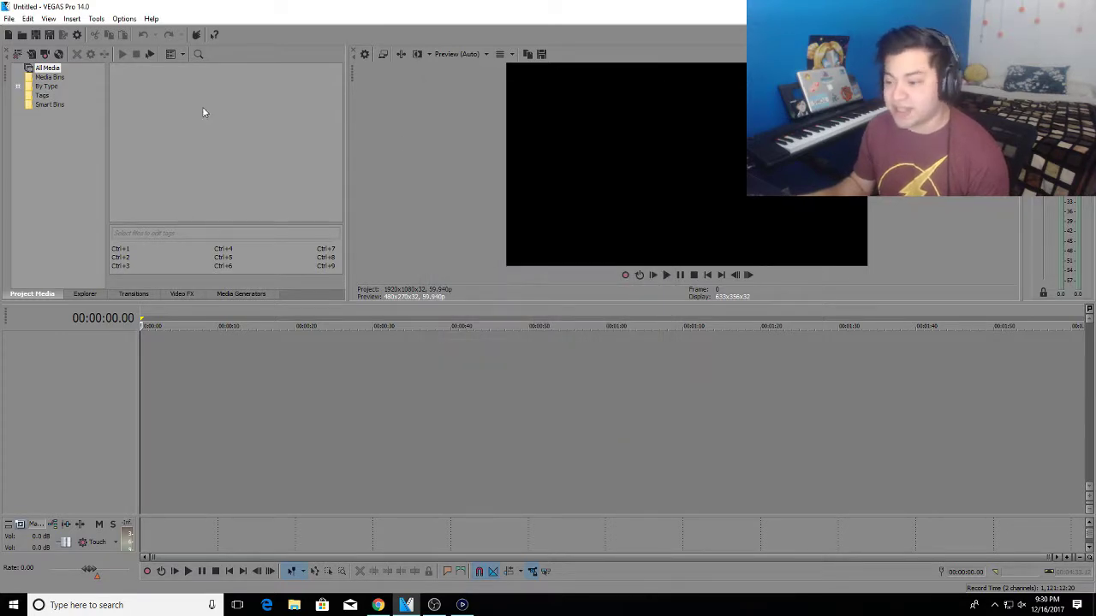
- Import the 2017-12-15 My Great Game capture from the Videos folder and place it at the timeline's start, matching the project video settings to it
double_click(212, 156)
left_click(61, 227)
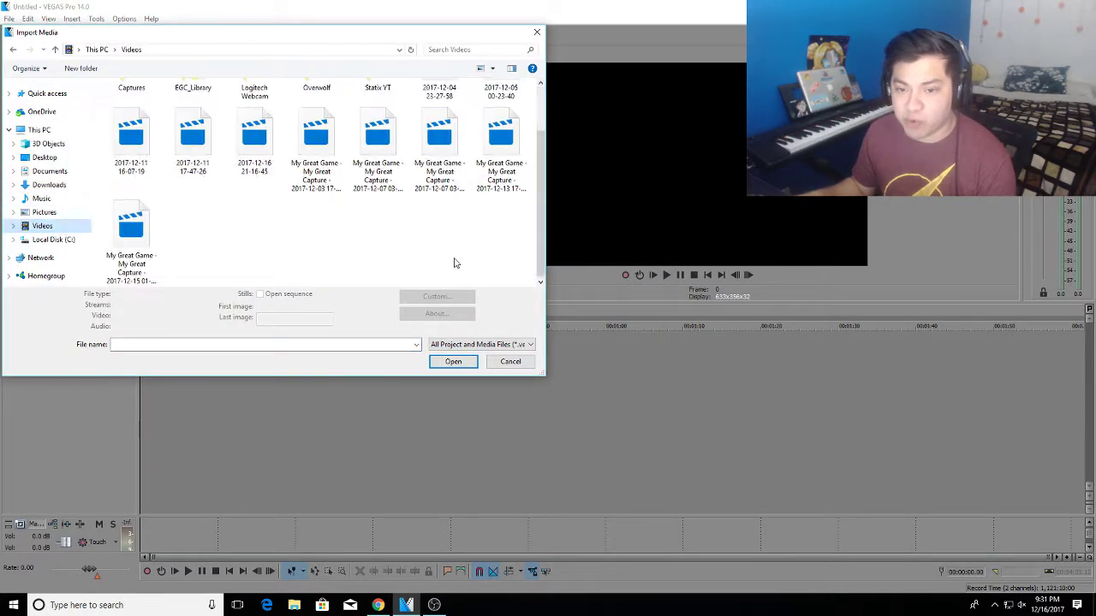
scroll(453, 260, "up", 1)
scroll(440, 233, "down", 1)
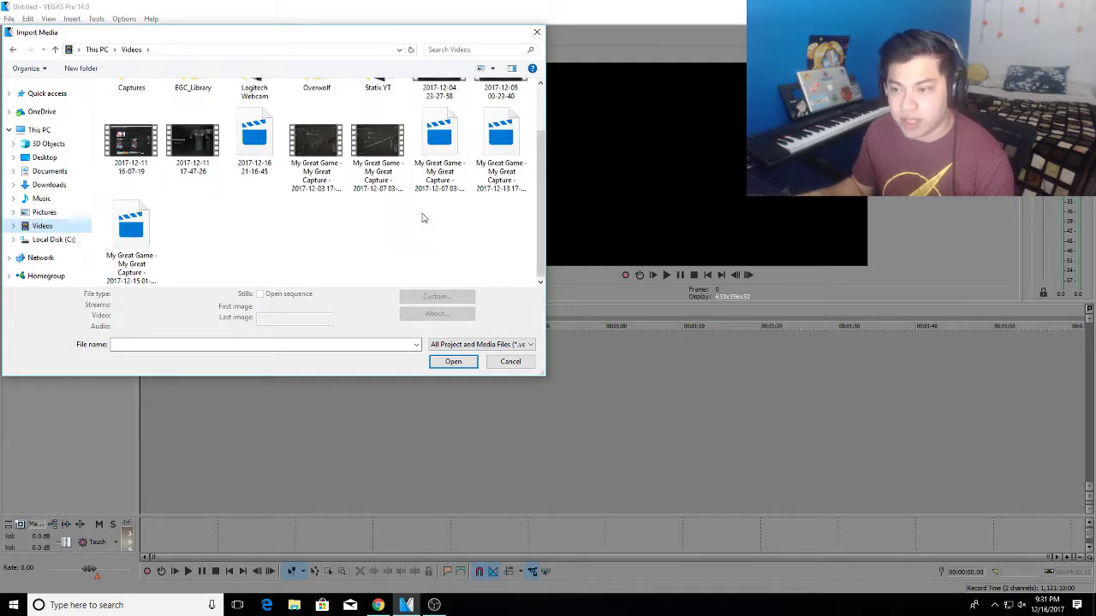
double_click(157, 233)
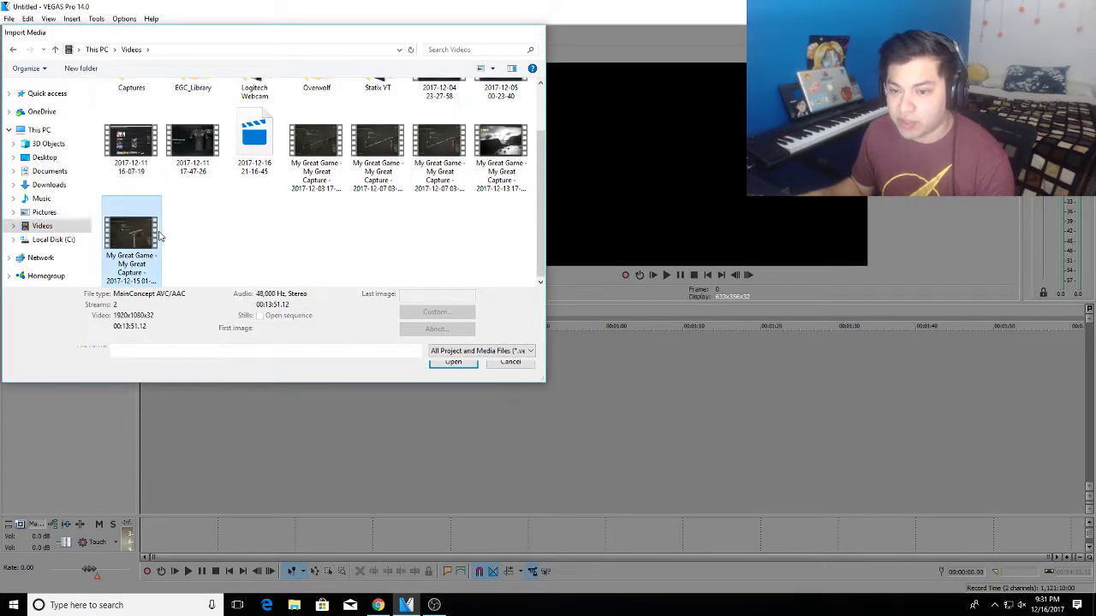
left_click_drag(146, 89, 157, 335)
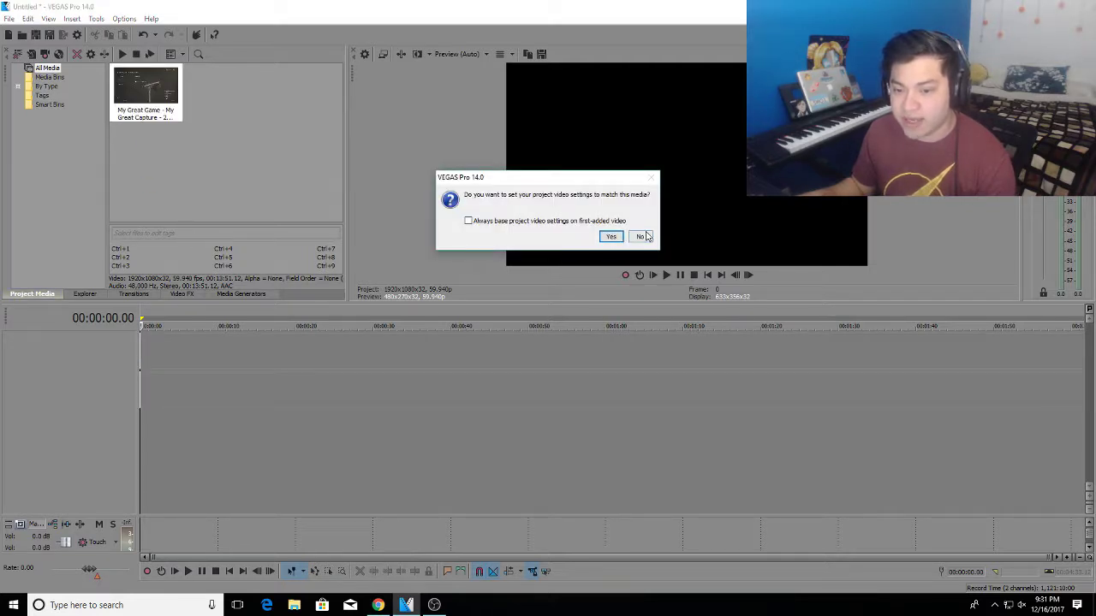
left_click(610, 236)
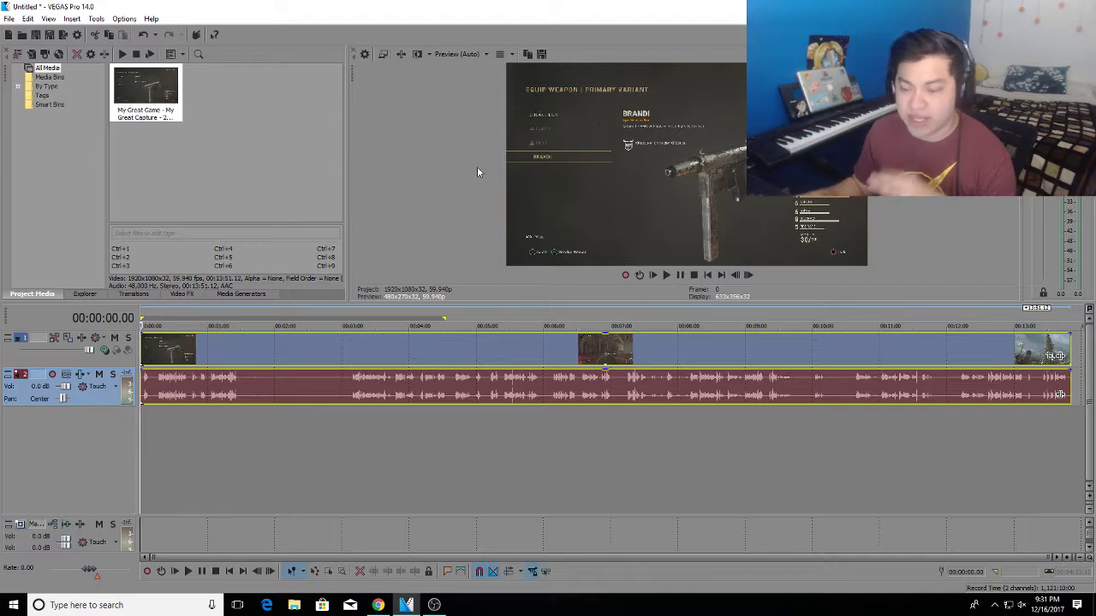
- Start rendering the project to a file and choose the Internet HD 1080p template under MainConcept AVC/AAC
left_click(8, 18)
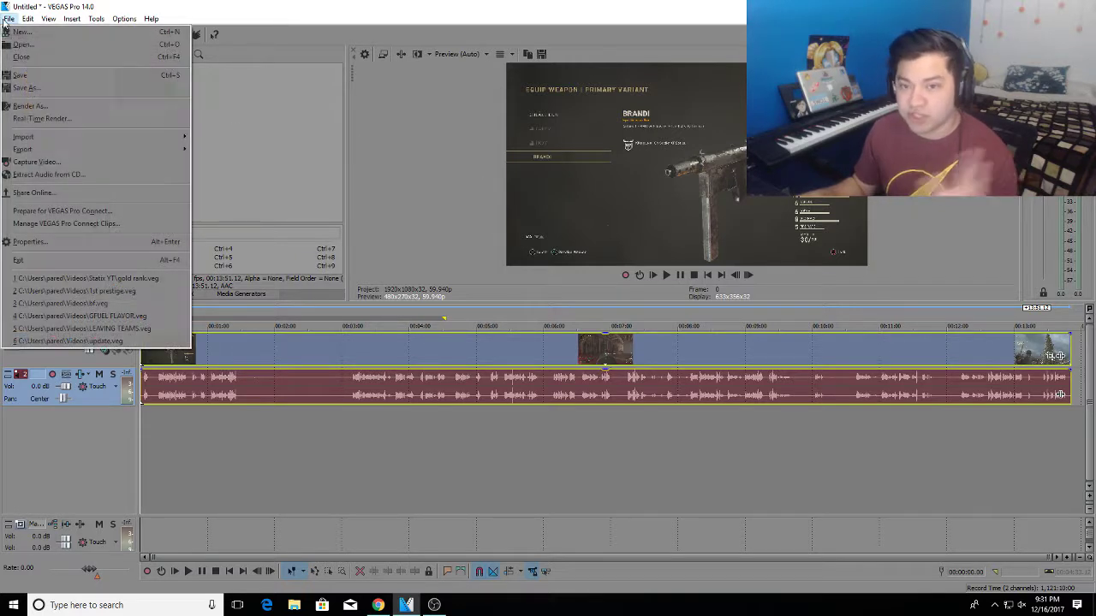
left_click(53, 106)
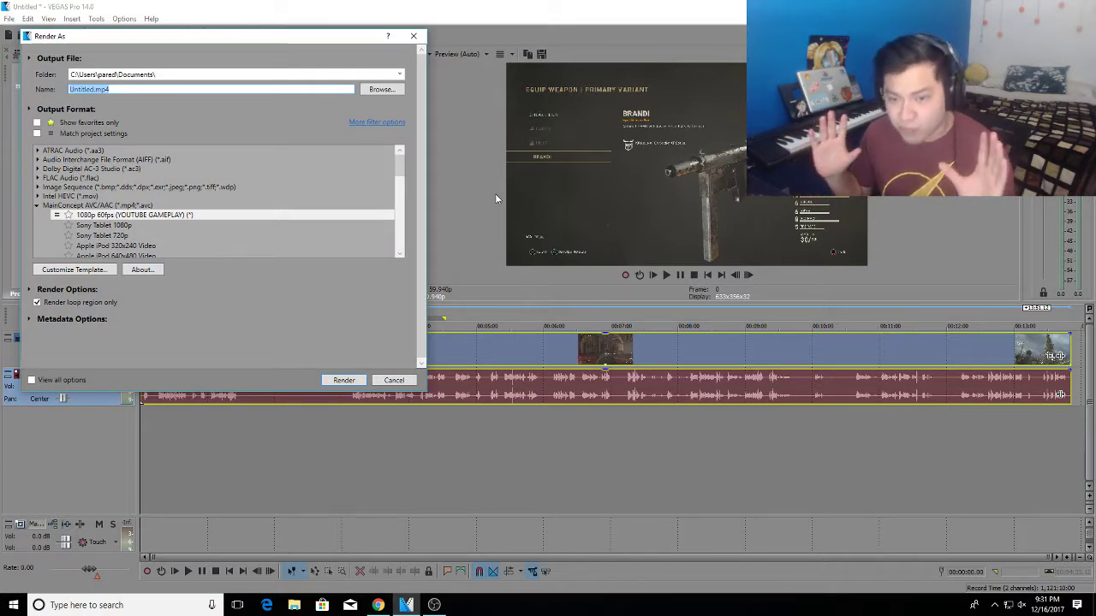
left_click_drag(404, 163, 401, 190)
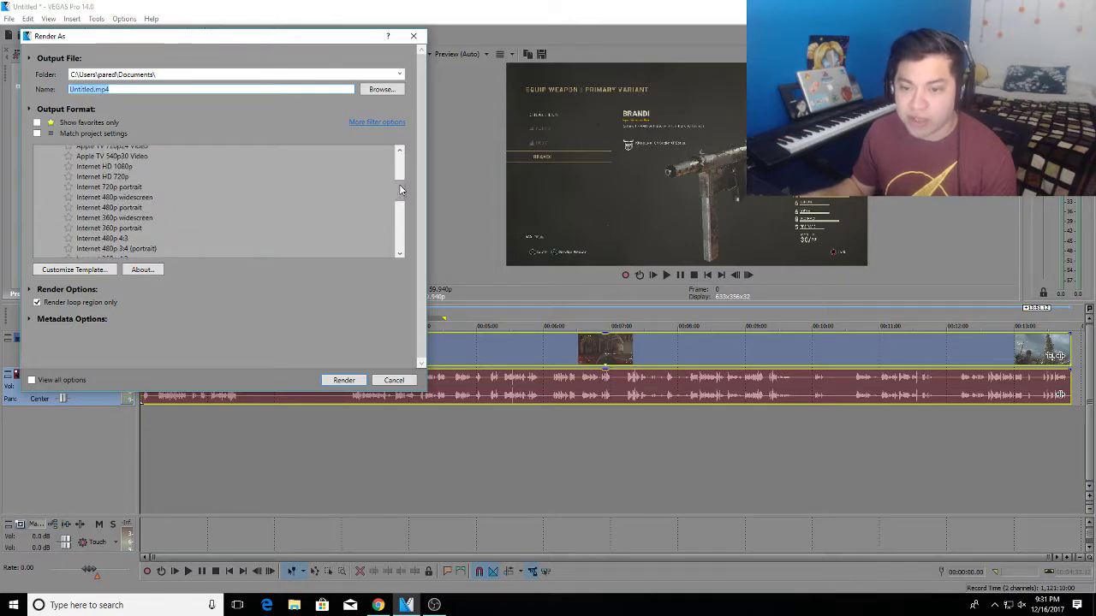
left_click(174, 166)
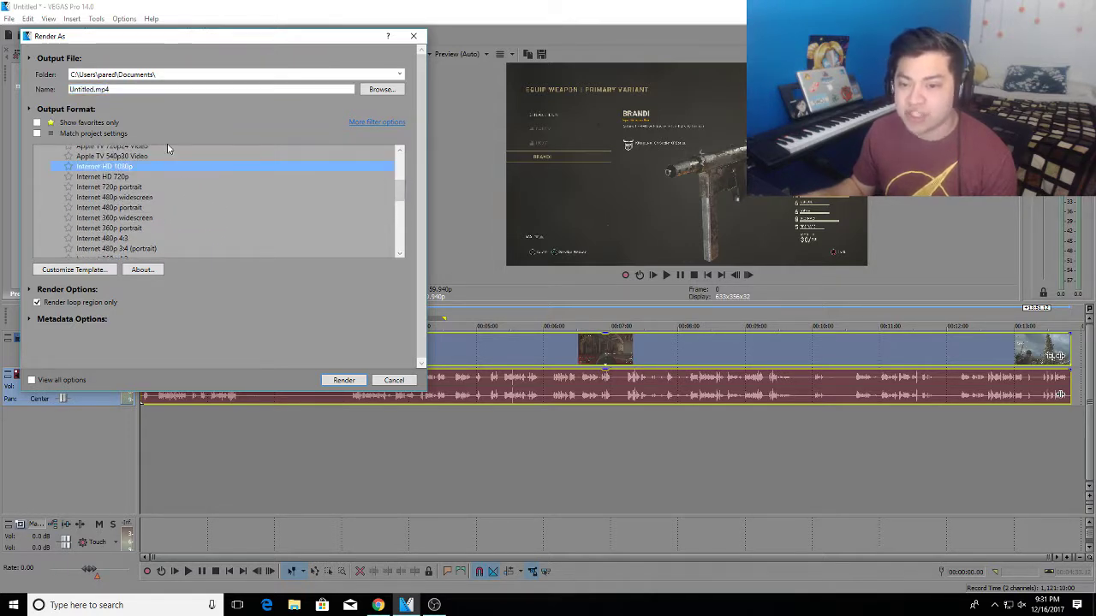
left_click(146, 177)
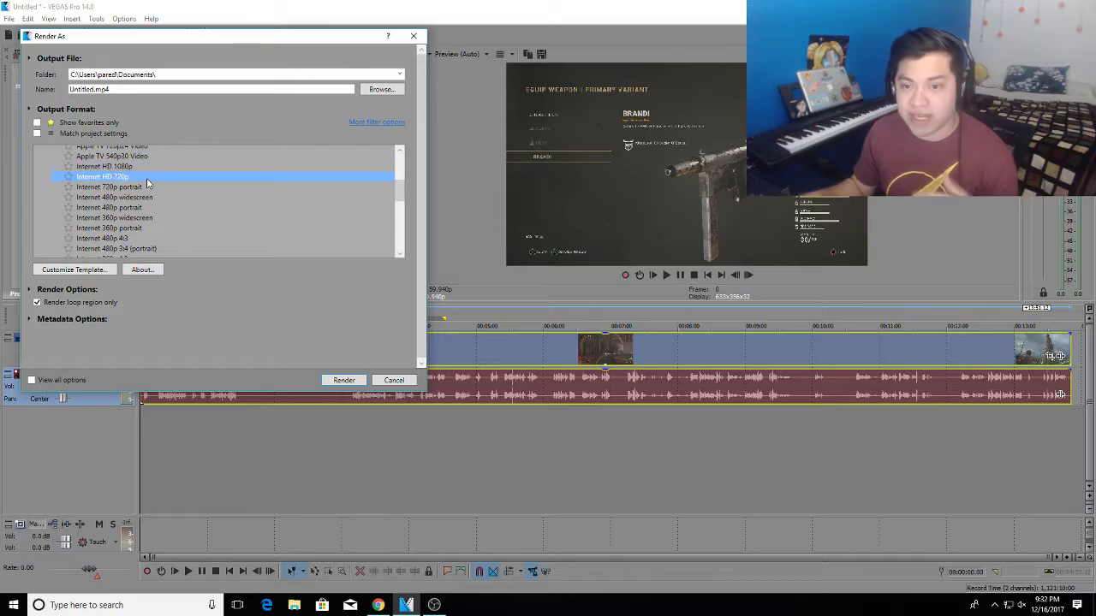
key("Up")
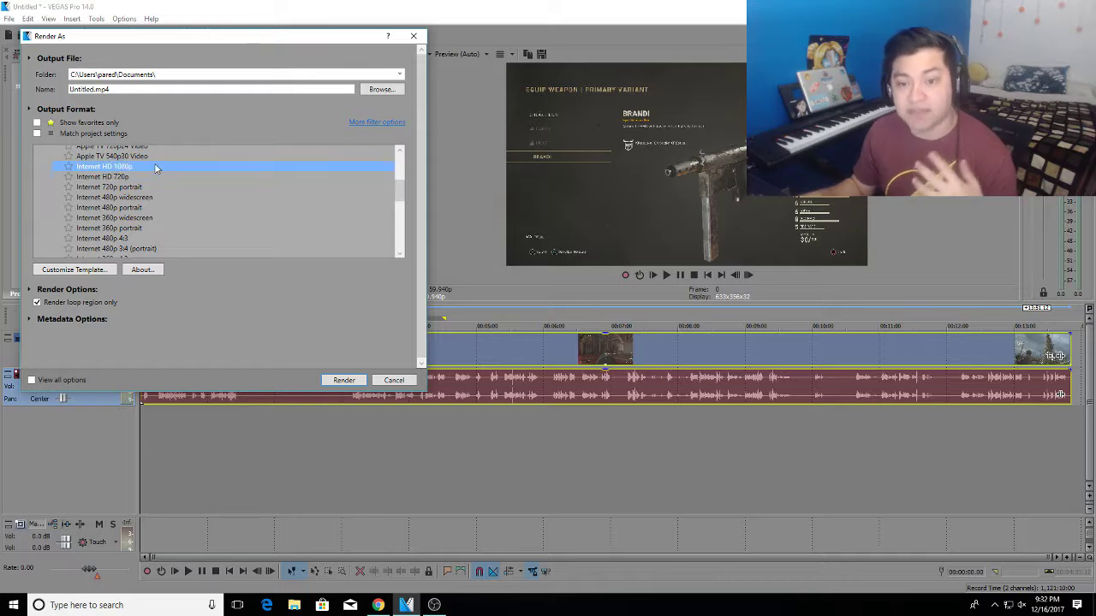
- Customize the Internet HD 1080p render template with a frame rate of 59.94 fps
left_click(86, 276)
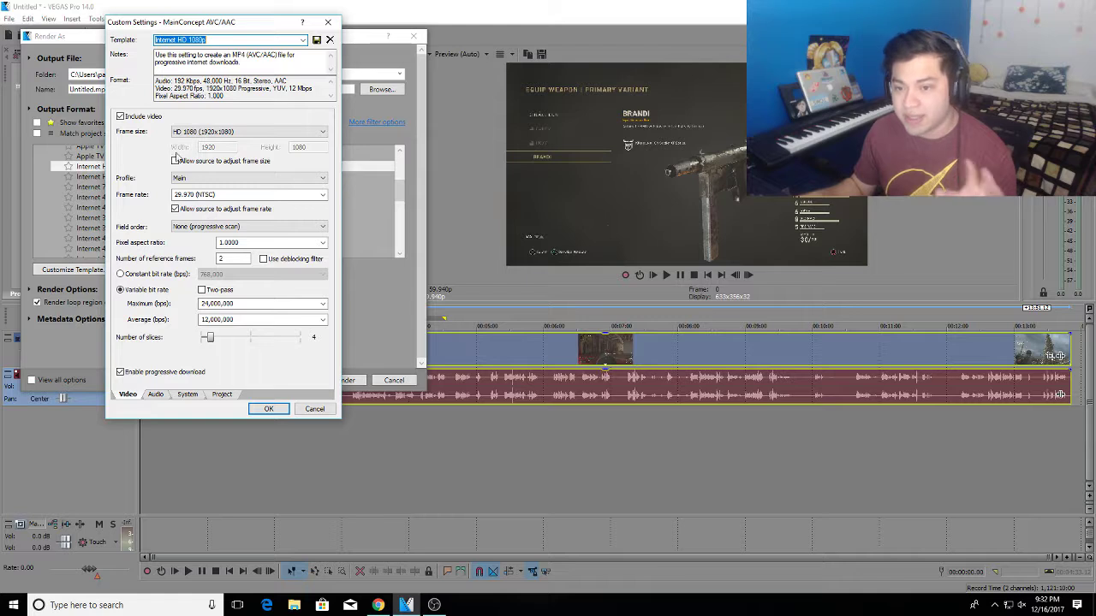
left_click(220, 180)
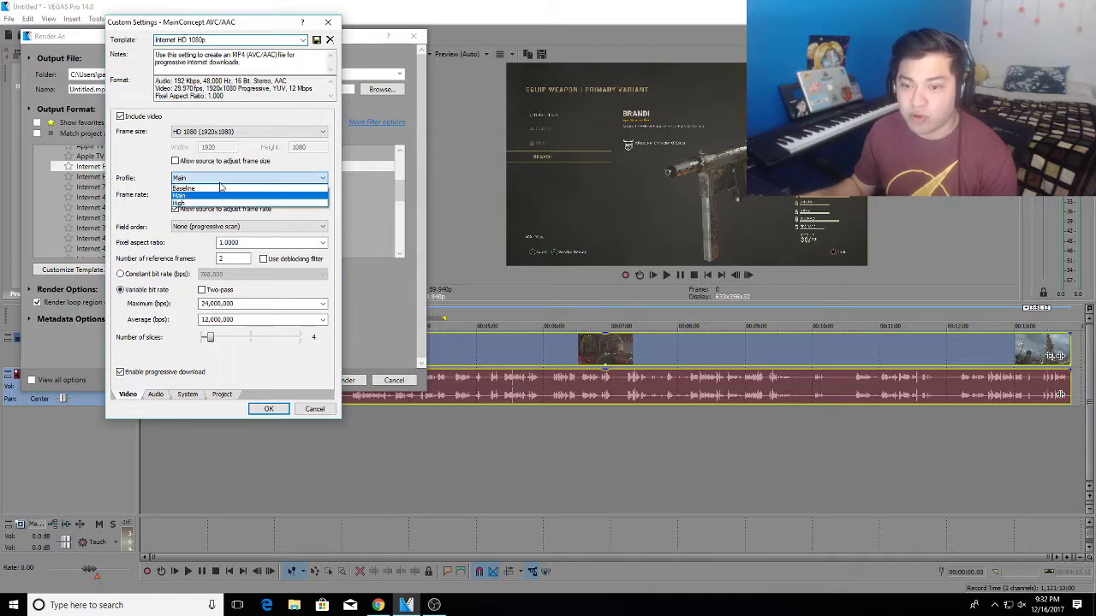
left_click(222, 178)
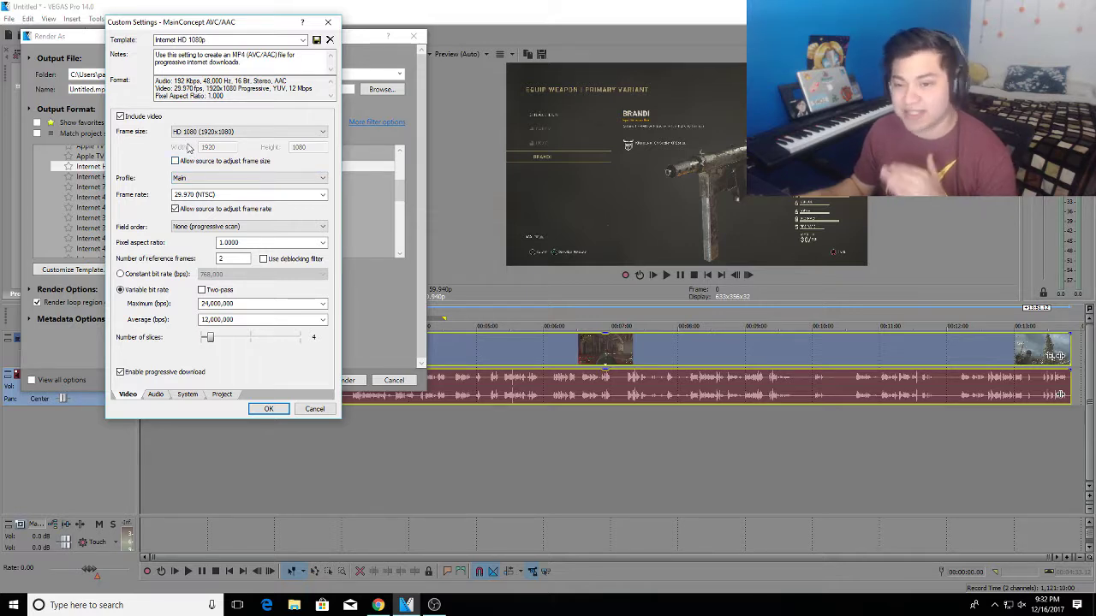
left_click(323, 195)
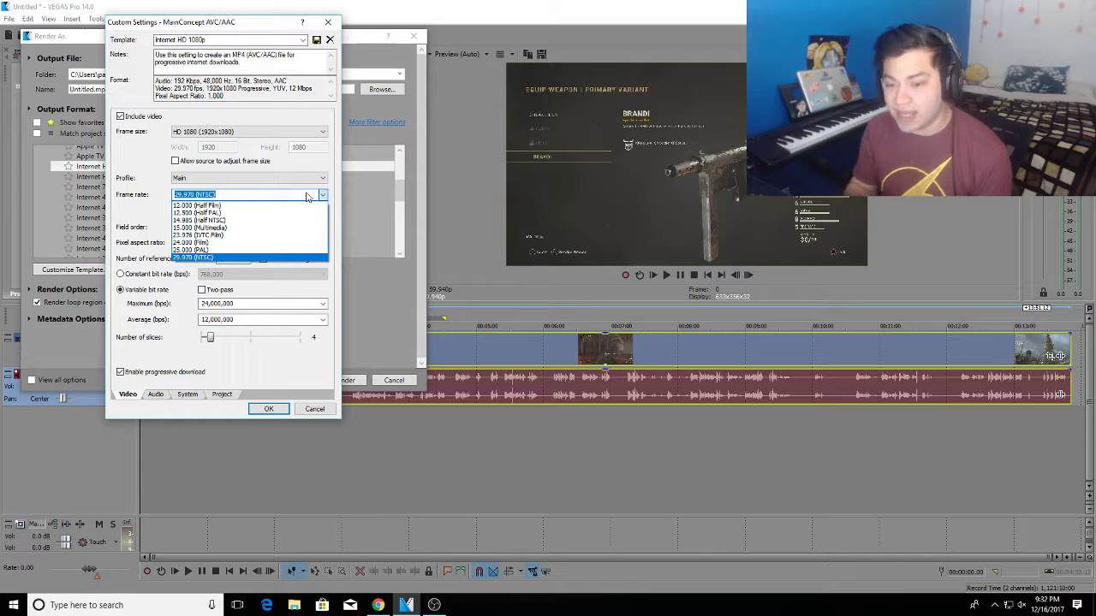
type("59.94")
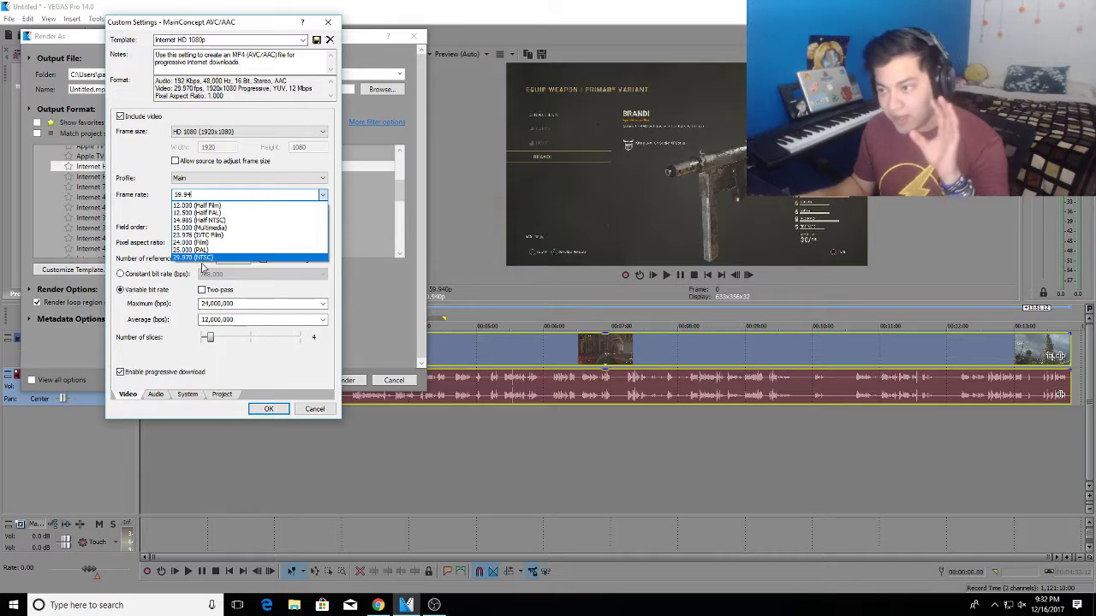
- Close the frame rate choices and set the variable bit rate's maximum to 40,000,000 bps
left_click(117, 162)
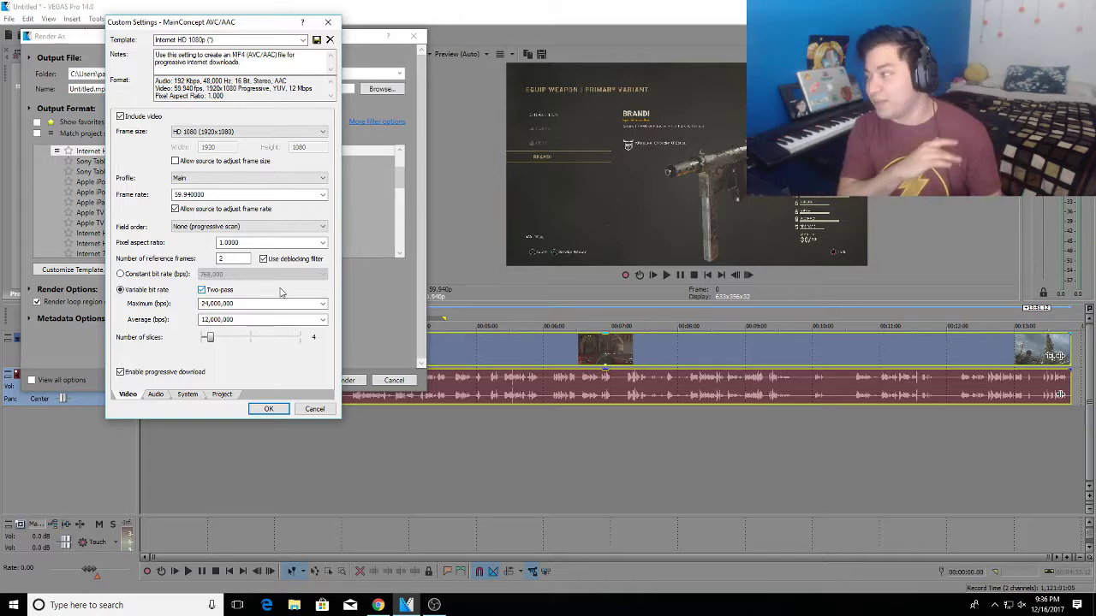
double_click(275, 304)
type("40,000")
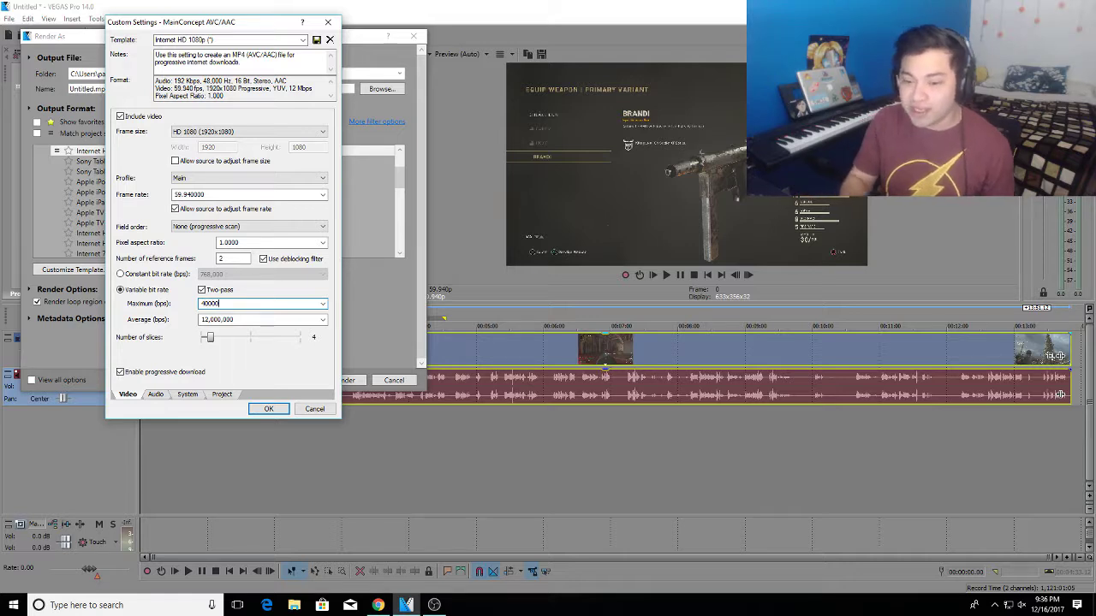
type(",000")
key("Tab")
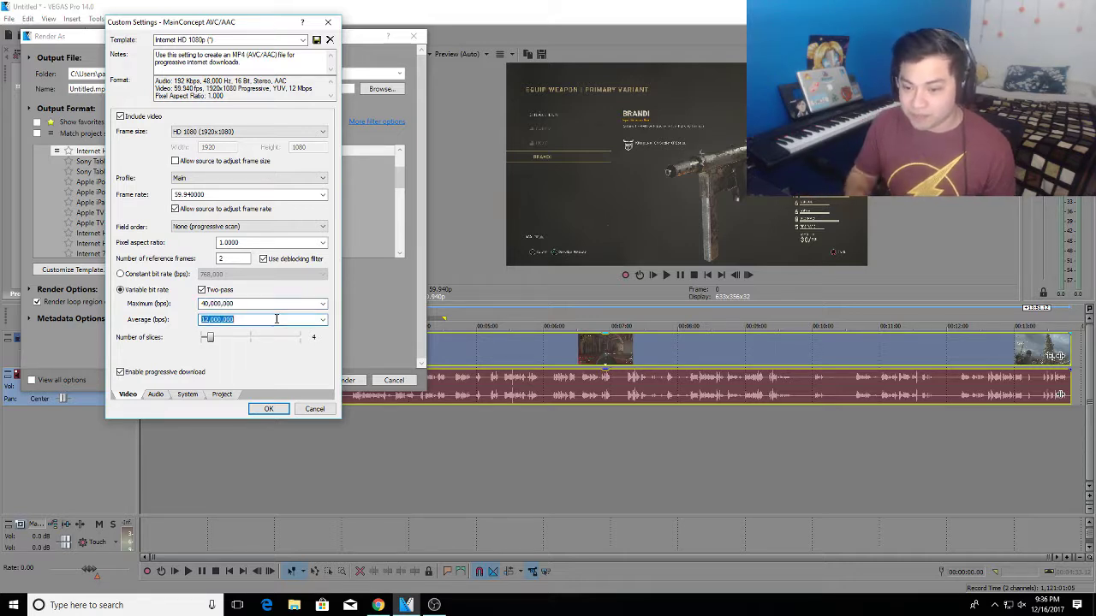
- Turn off two-pass encoding and set the variable bit rate's average to 30,000,000 bps
type("3")
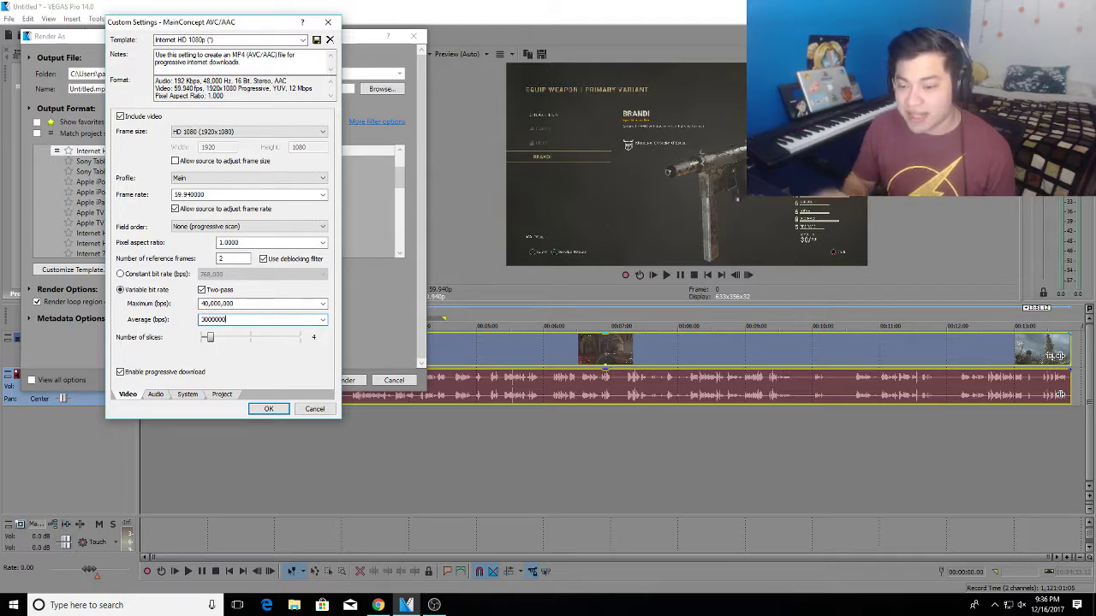
key("Tab")
left_click(202, 289)
double_click(221, 319)
left_click(210, 319)
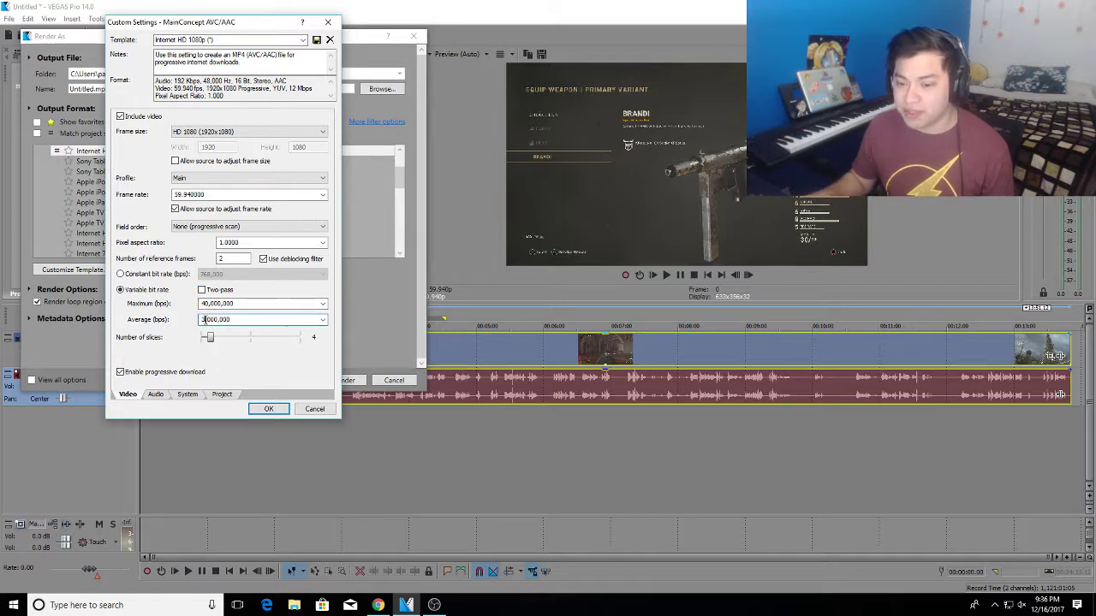
type("0")
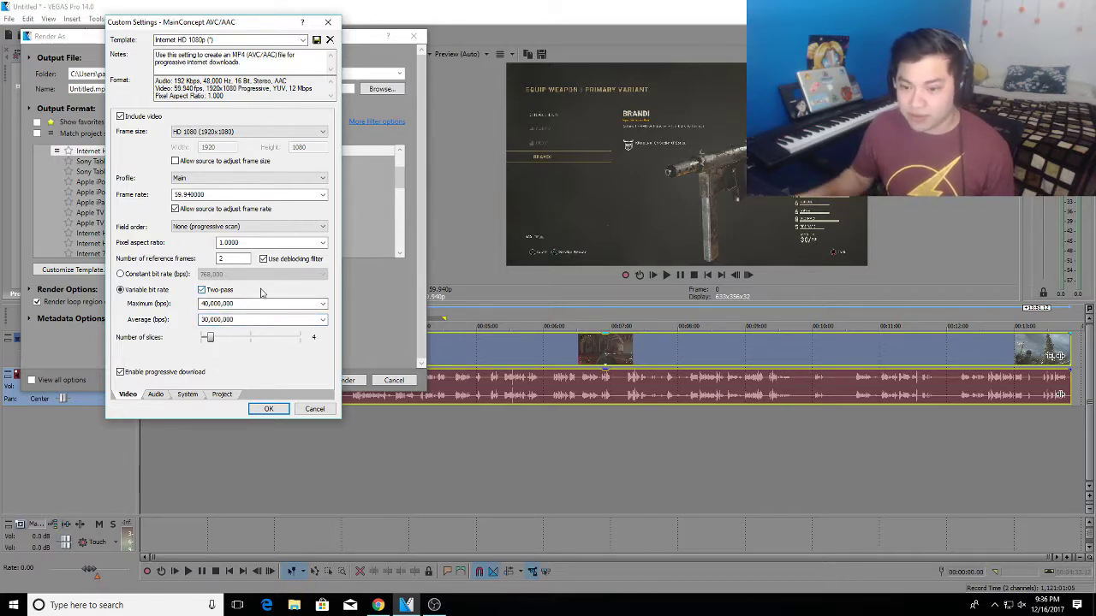
- Enable two-pass encoding for the variable bit rate and accept the custom template settings
left_click(204, 290)
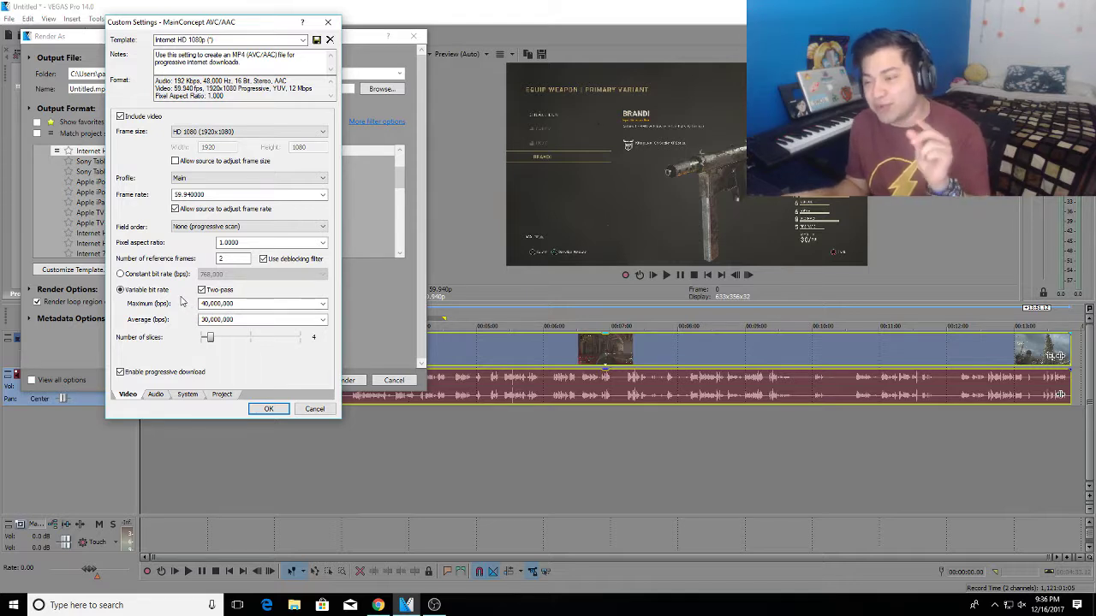
left_click(234, 304)
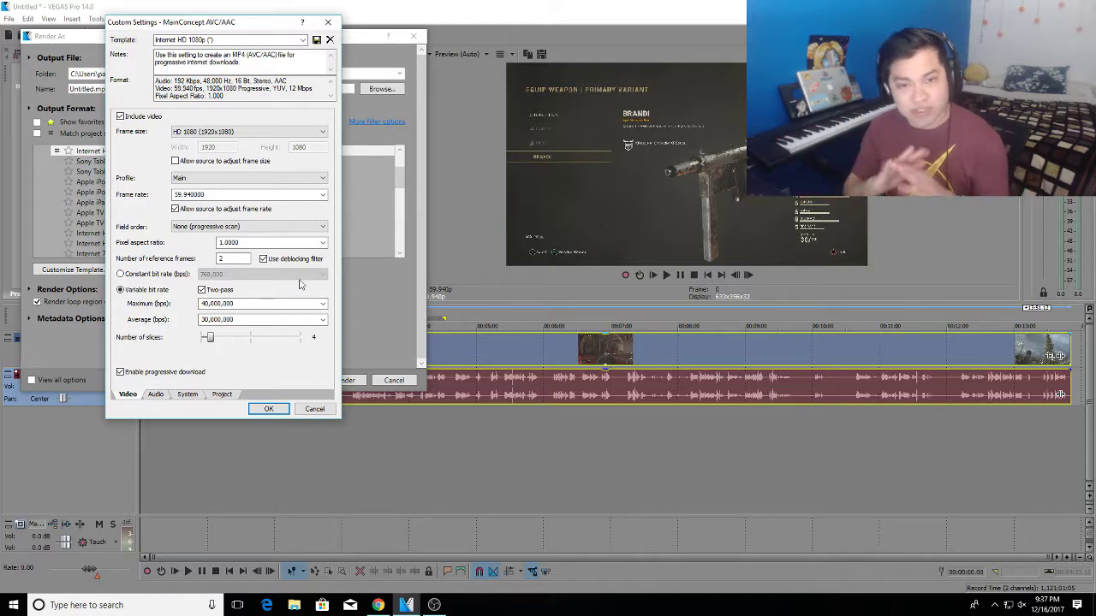
left_click(268, 409)
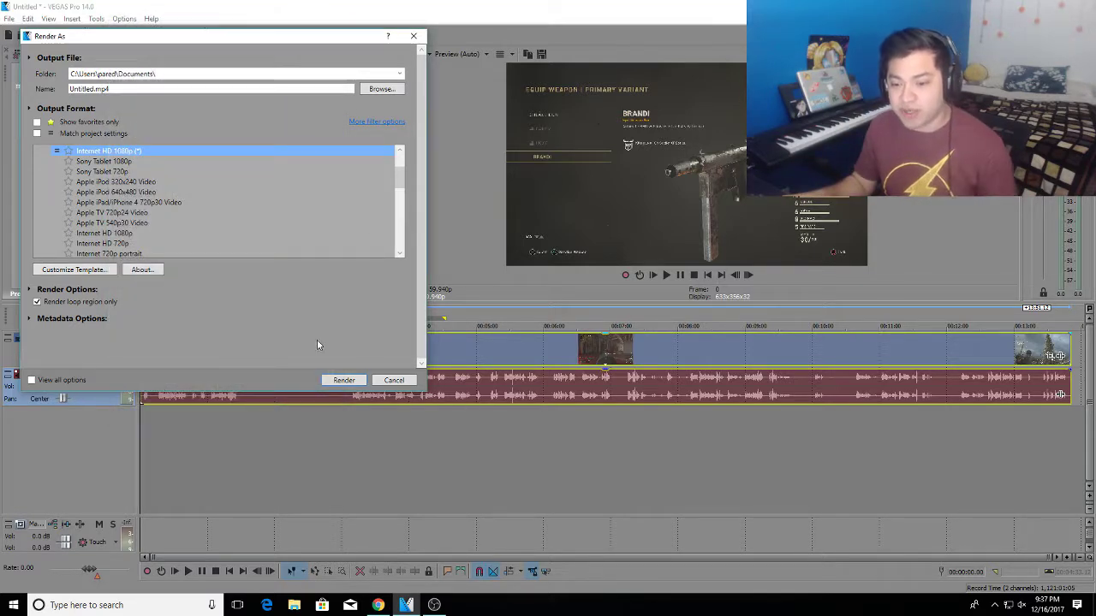